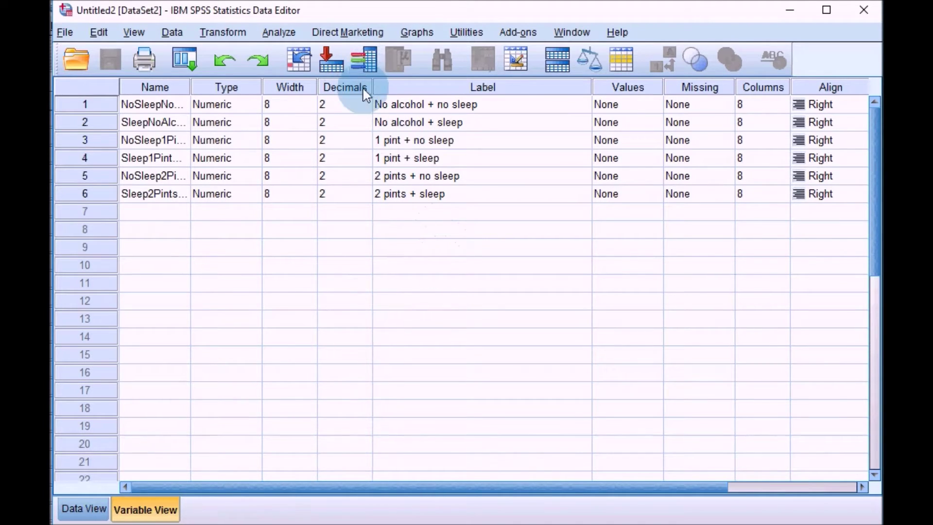
Start a General Linear Model repeated measures analysis and add a within-subject factor named alcohol with 3 levels
click(279, 33)
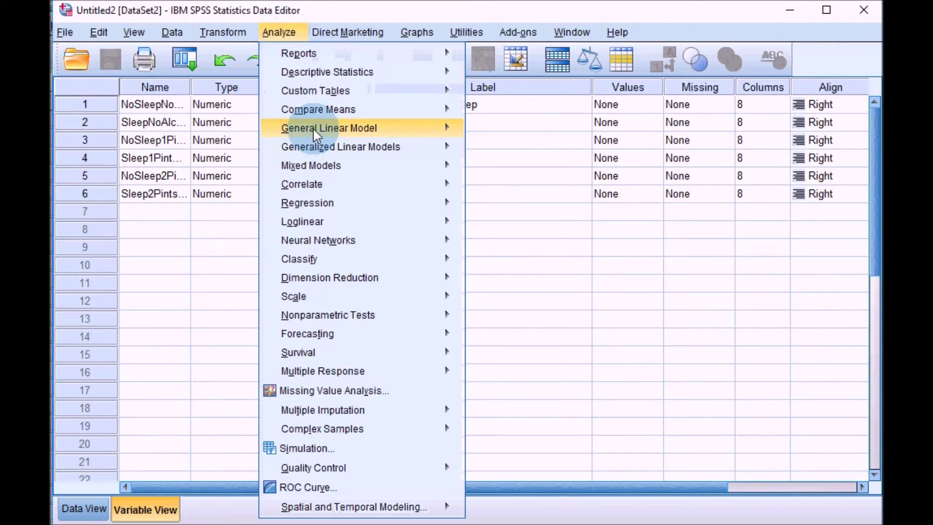
mouse_move(316, 136)
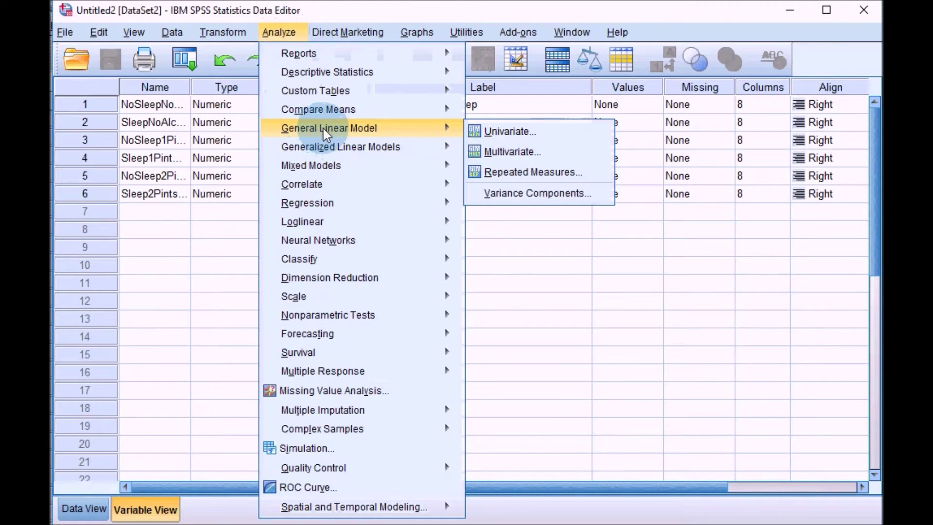
click(543, 173)
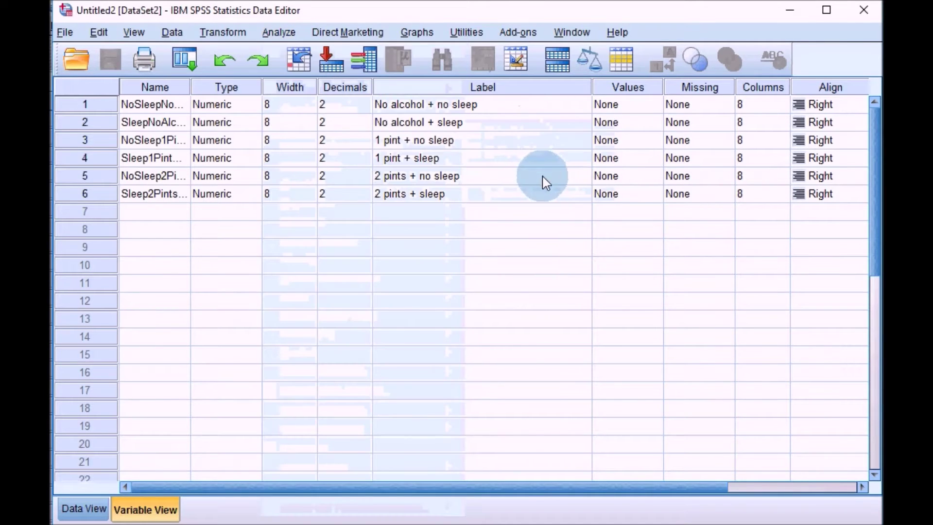
drag(534, 211, 401, 78)
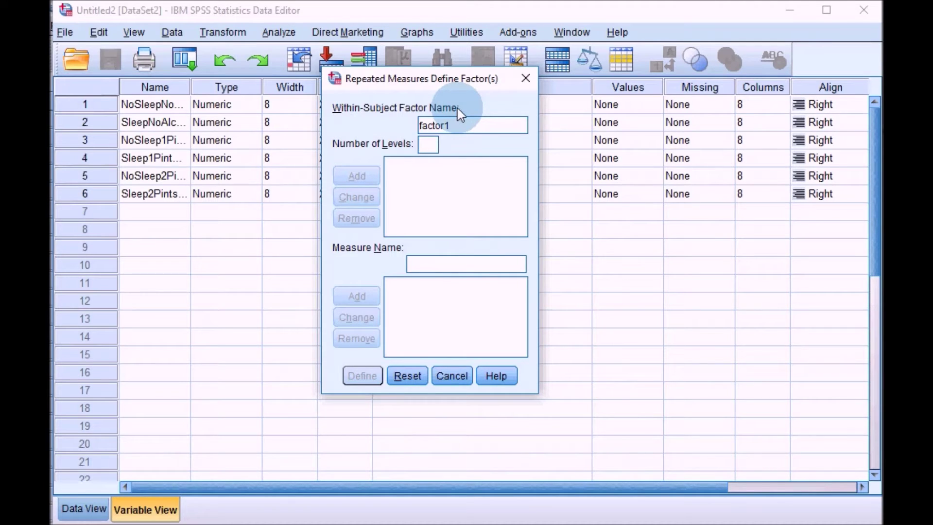
click(474, 119)
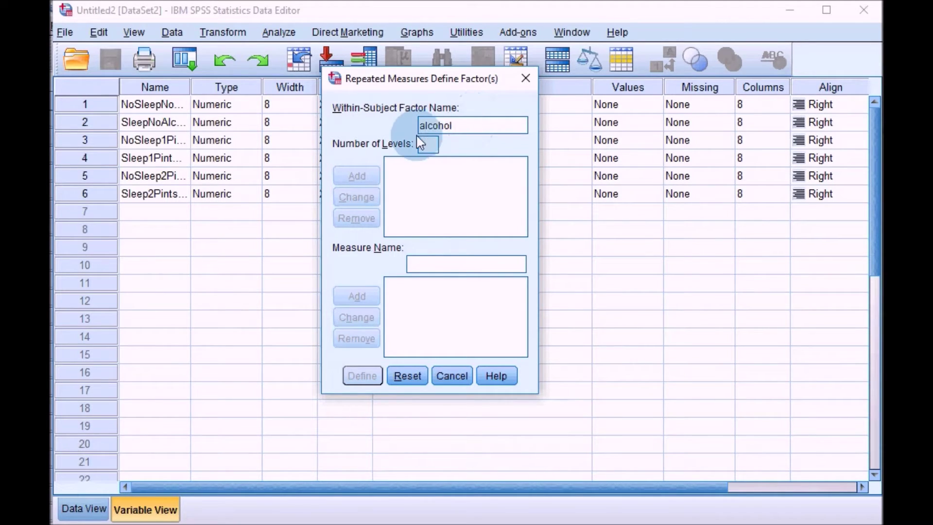
click(434, 144)
text(3)
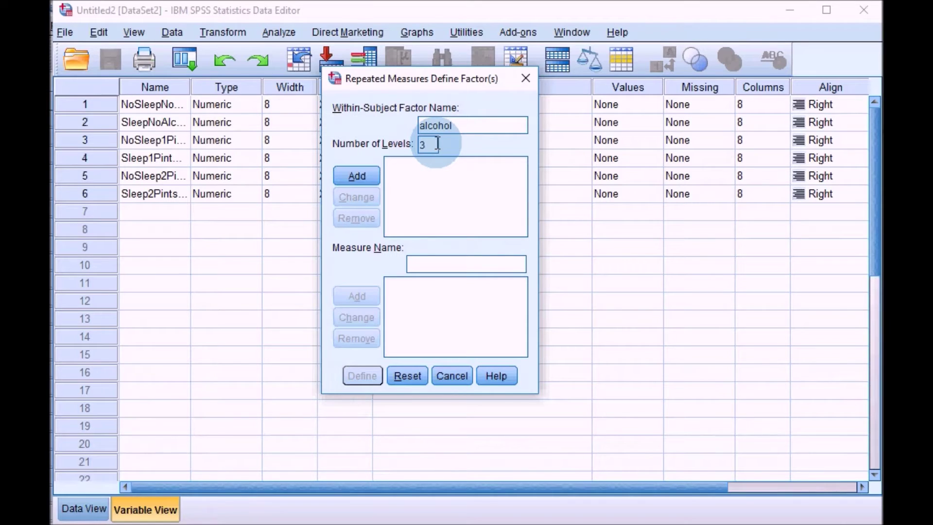
click(357, 173)
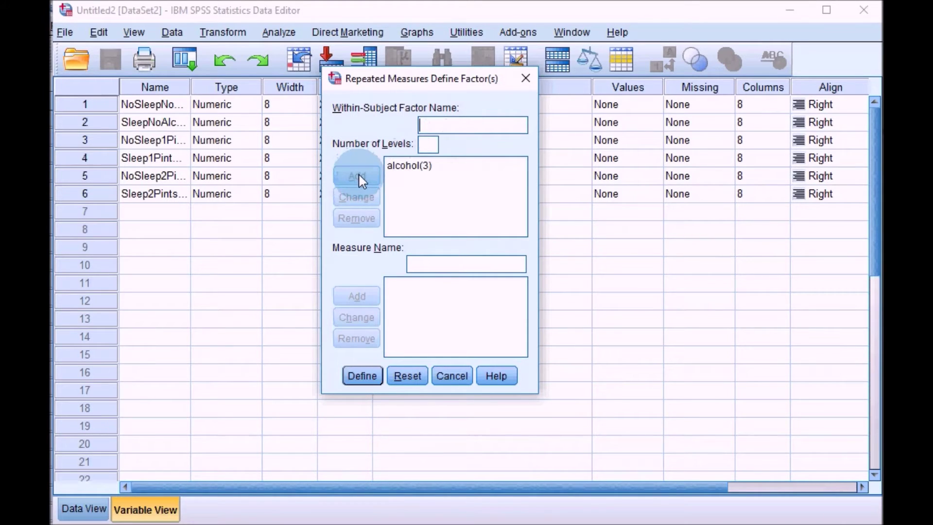
Add a second within-subject factor named sleep with 2 levels and proceed to defining the variables
click(447, 123)
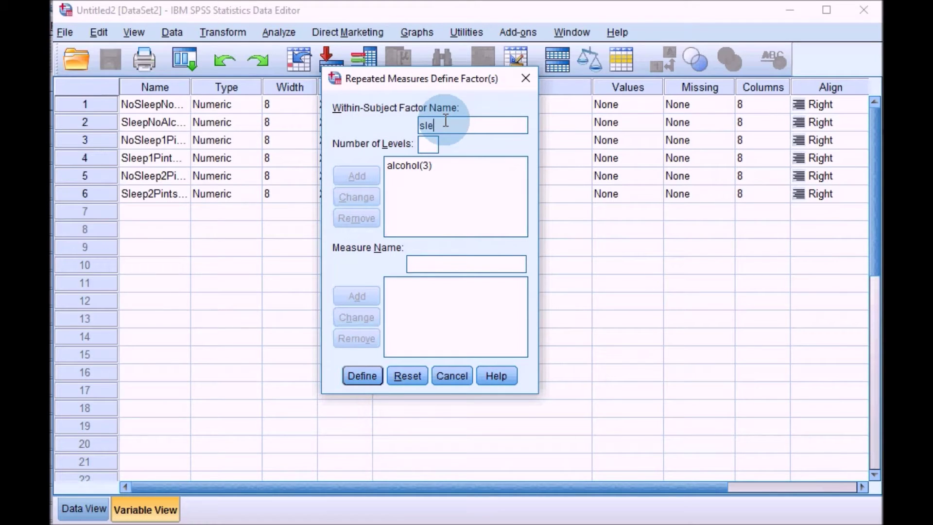
click(429, 143)
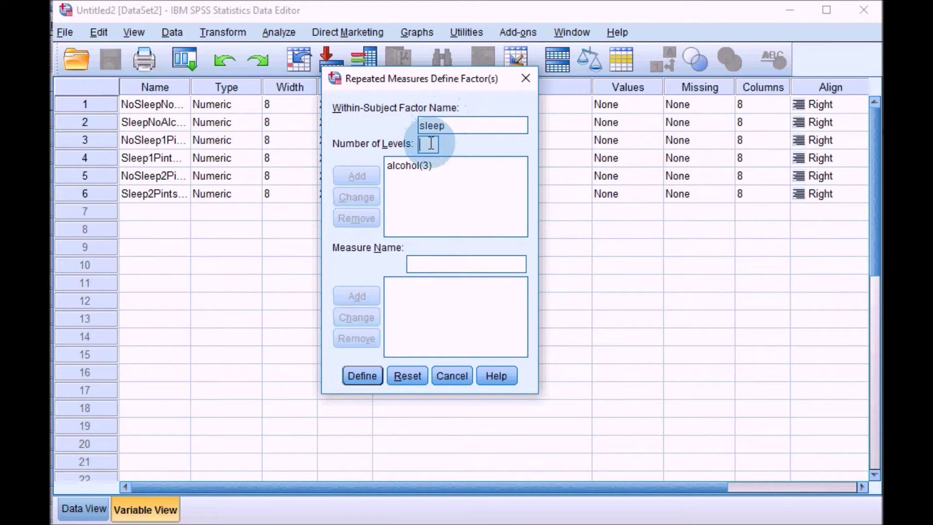
text(2)
click(358, 175)
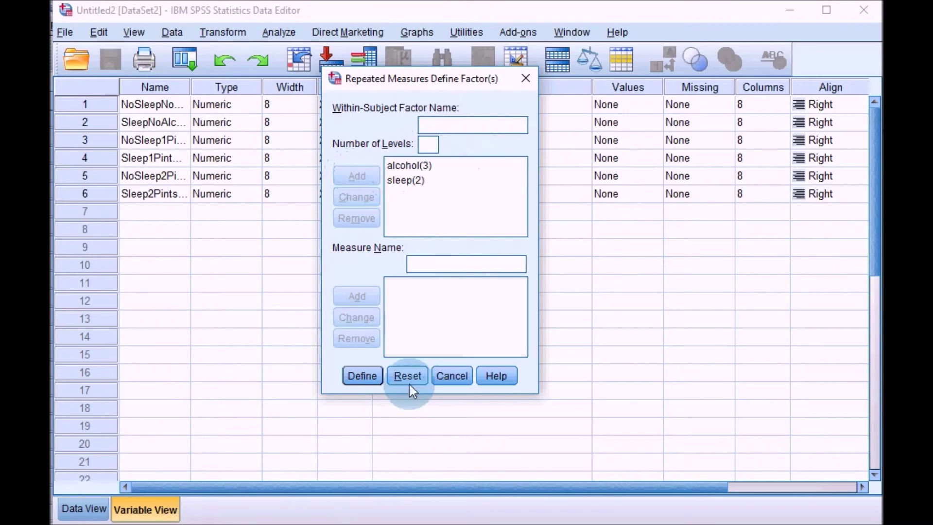
click(355, 379)
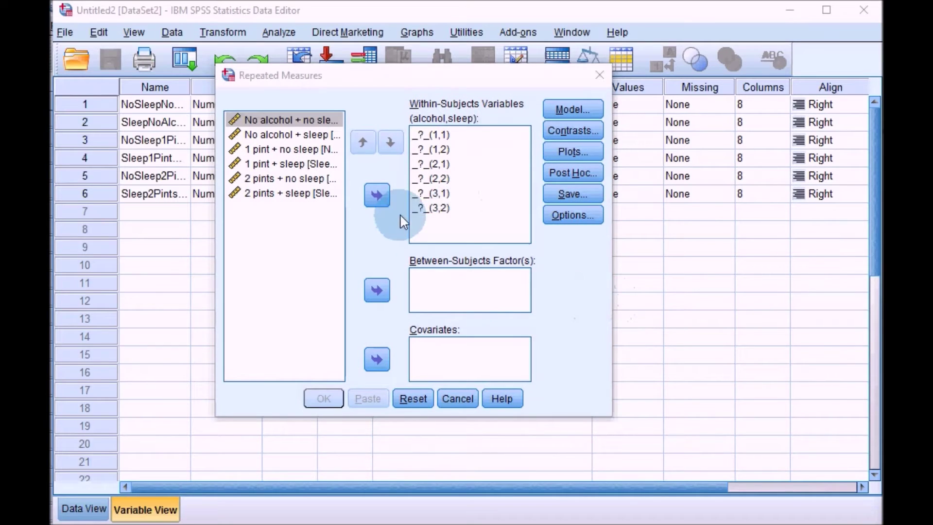
Assign the no alcohol + no sleep variable to within-subjects cell (1,1) and no alcohol + sleep to cell (1,2)
click(437, 135)
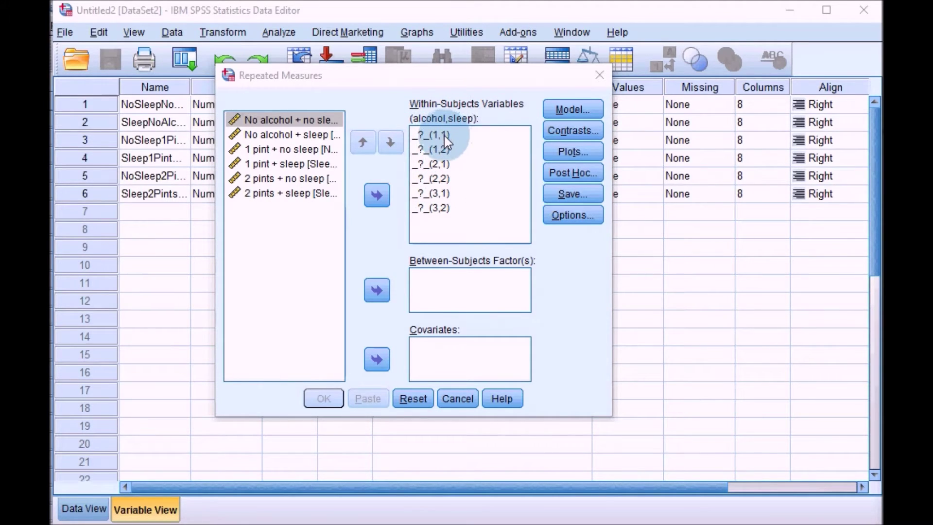
click(443, 151)
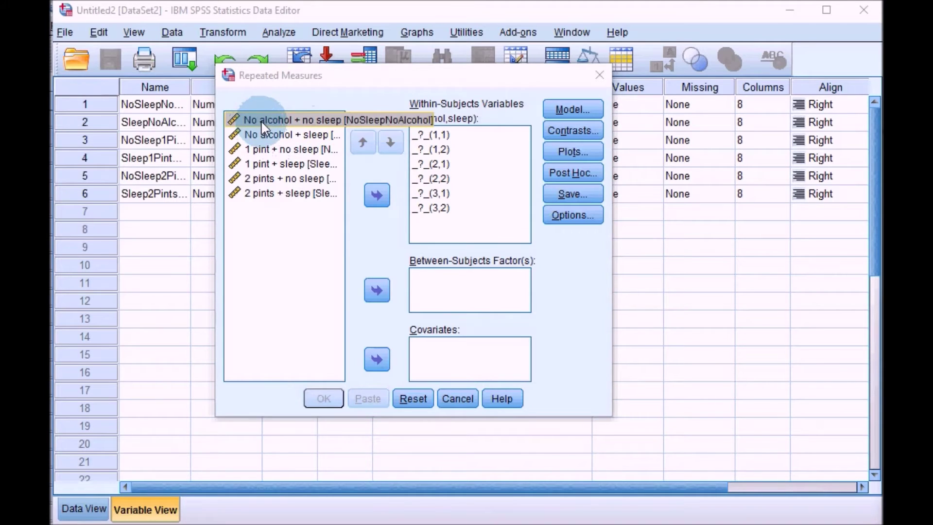
click(445, 137)
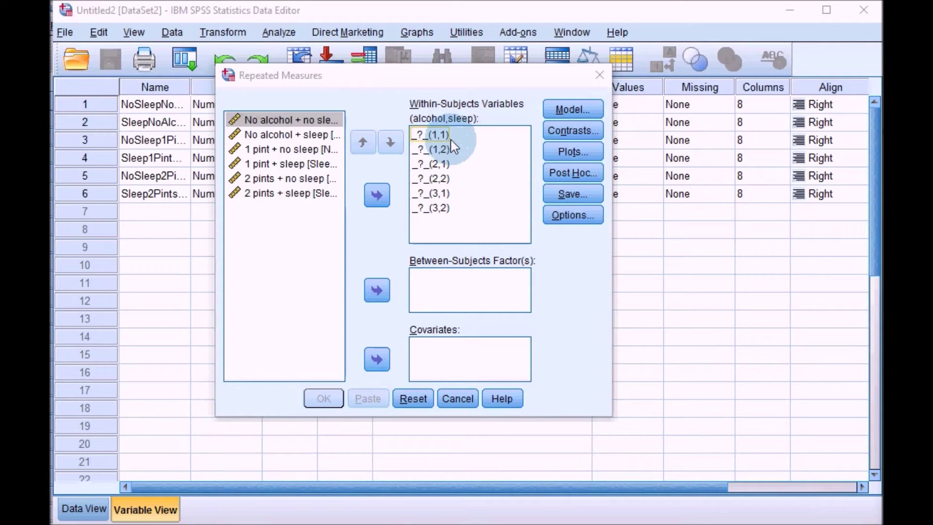
click(269, 118)
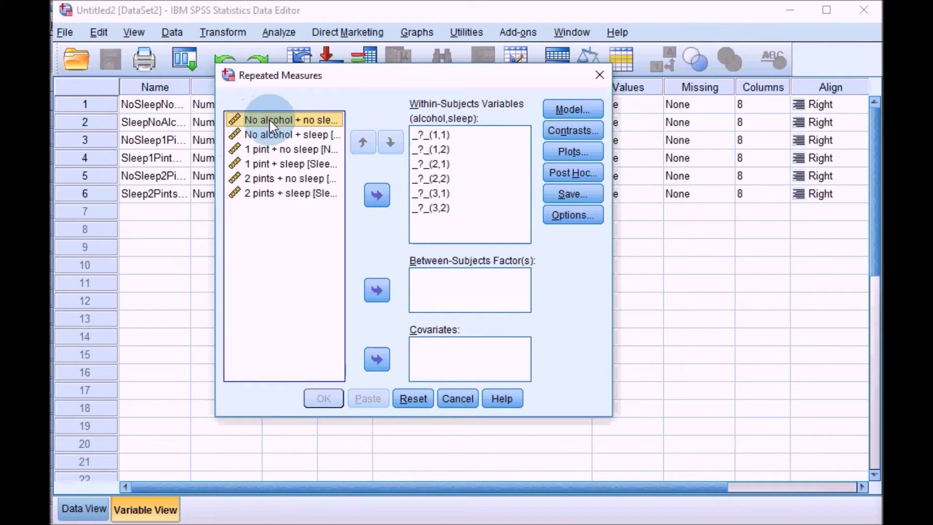
click(379, 196)
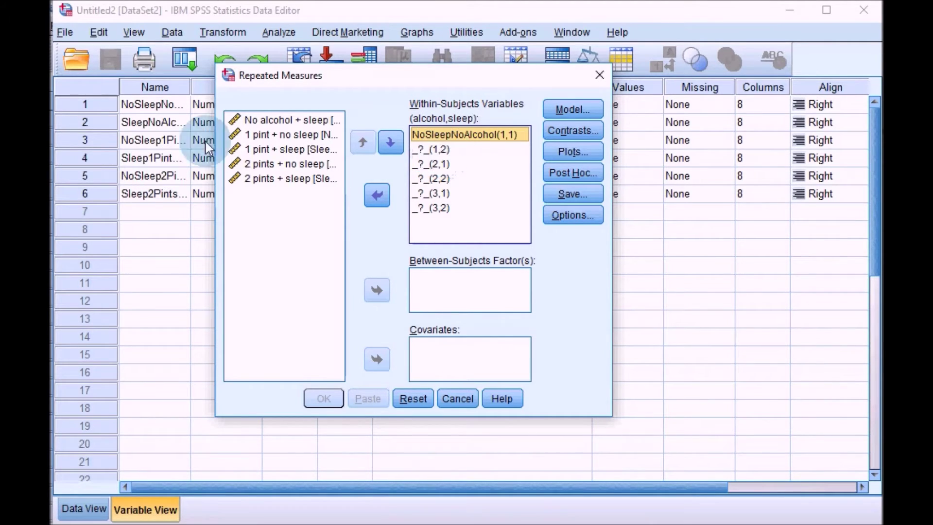
click(275, 122)
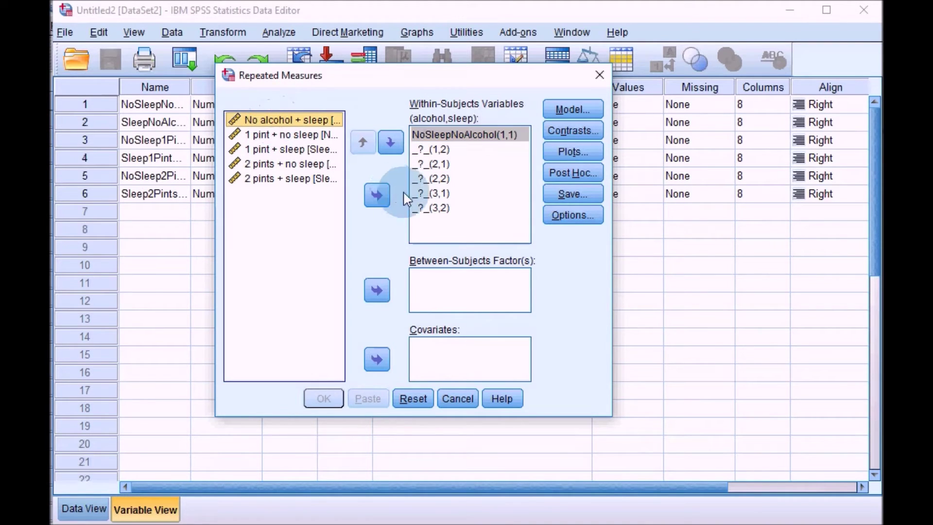
click(378, 196)
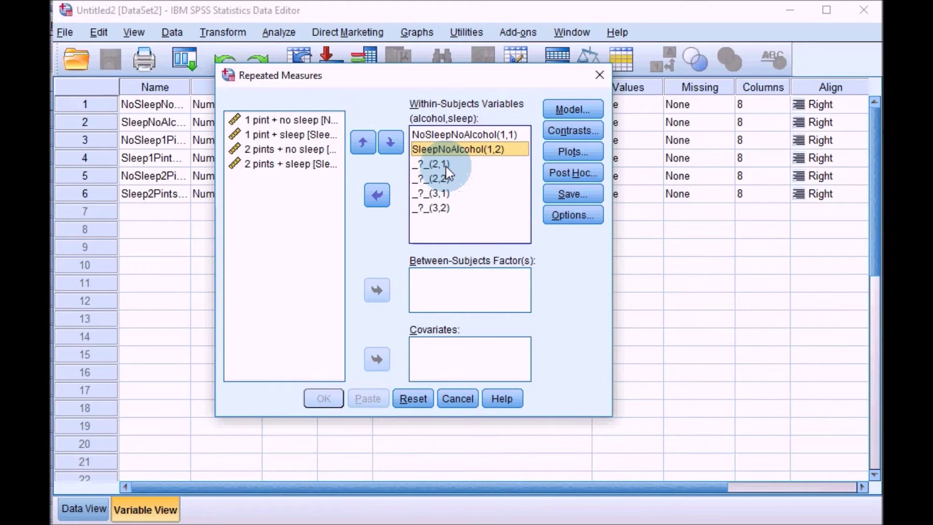
Assign the 1 pint + no sleep variable to within-subjects cell (2,1) and 1 pint + sleep to cell (2,2)
click(272, 120)
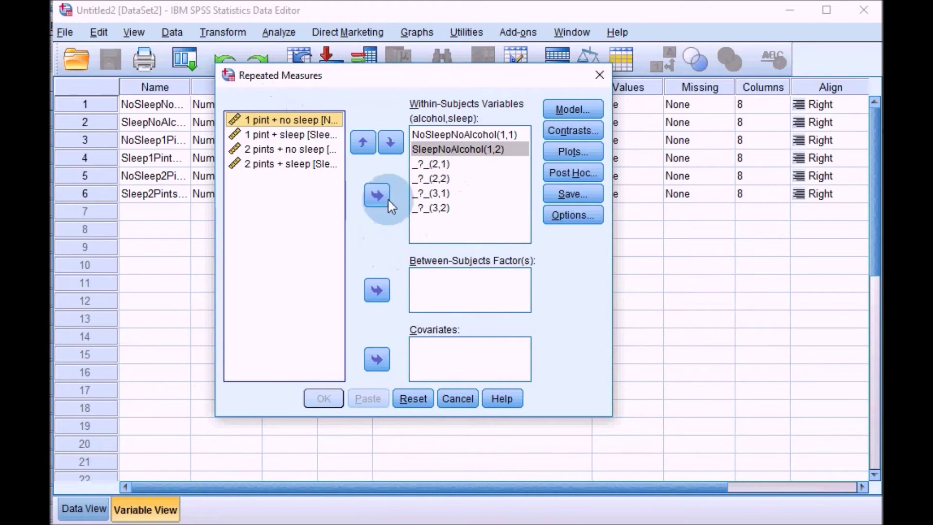
click(378, 195)
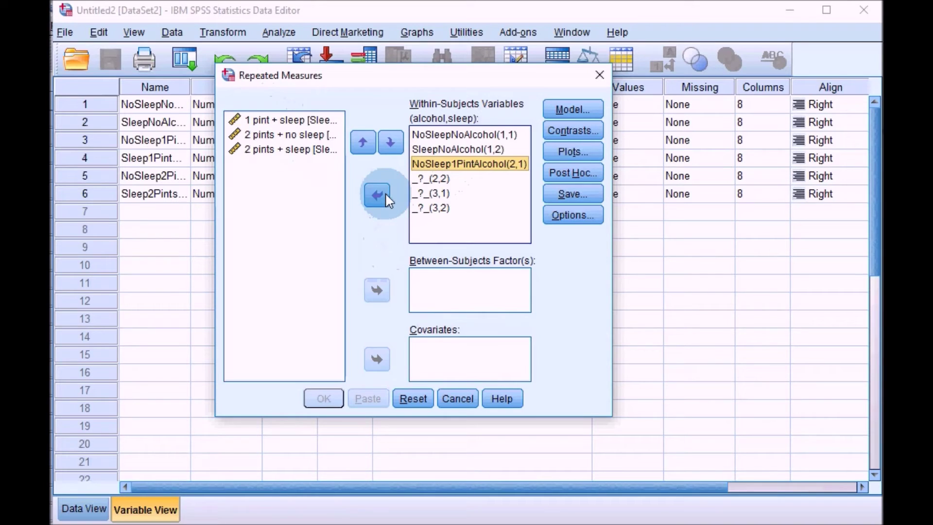
click(270, 122)
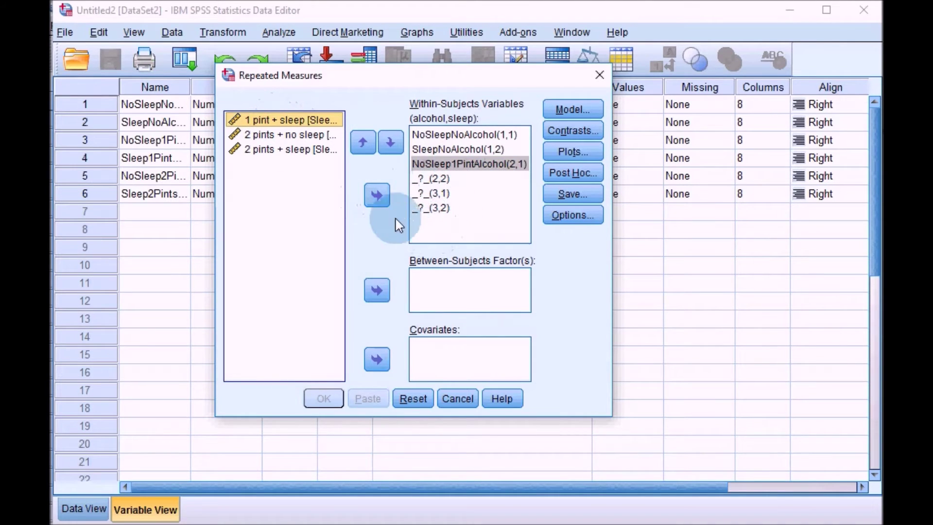
click(376, 196)
Assign the 2 pints + no sleep variable to within-subjects cell (3,1) and 2 pints + sleep to cell (3,2)
click(239, 122)
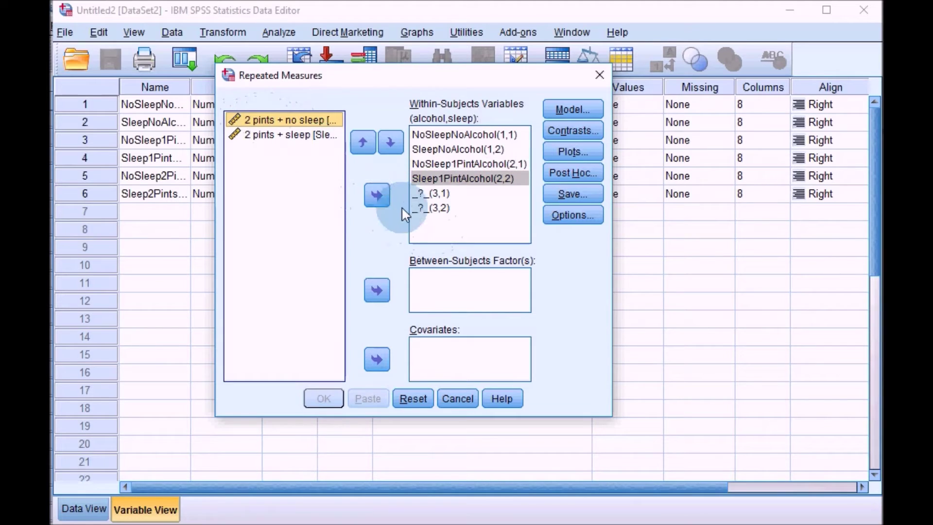
click(377, 196)
click(274, 120)
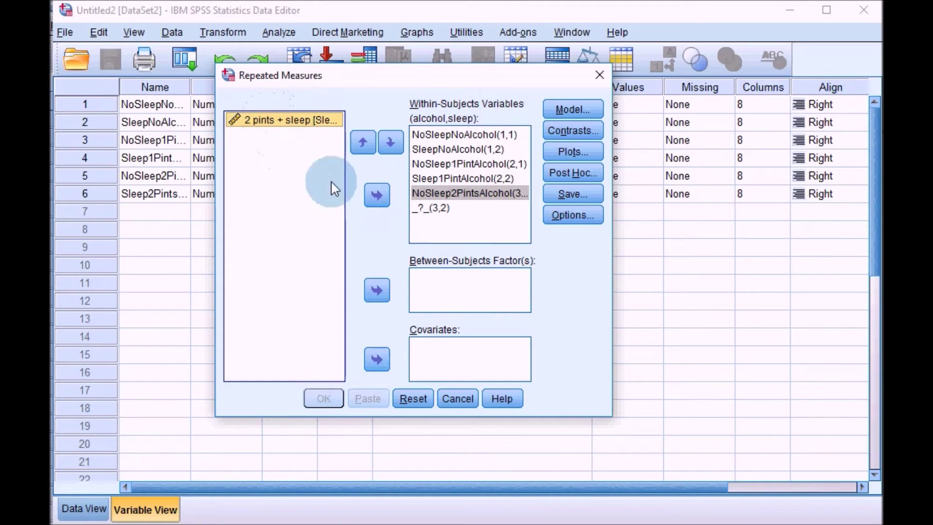
click(377, 195)
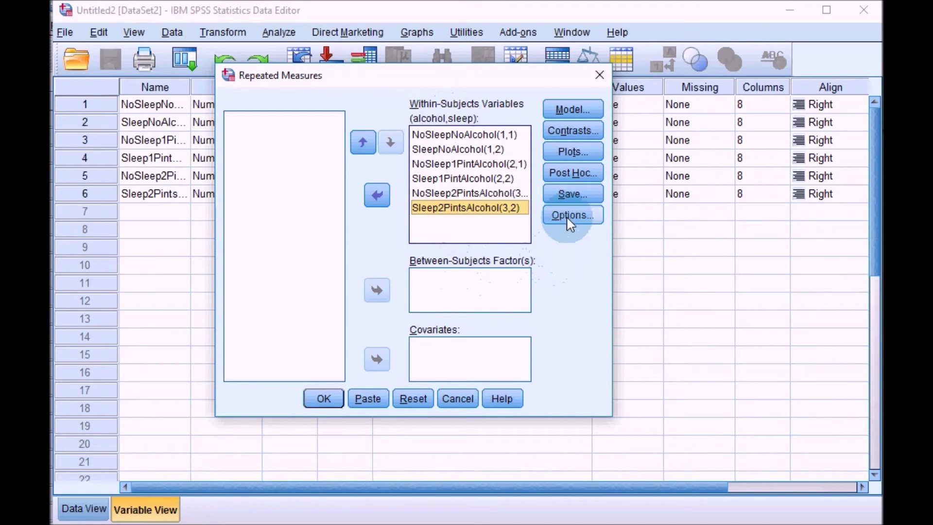
Add an alcohol*sleep profile plot with alcohol on the horizontal axis and sleep as separate lines
click(578, 153)
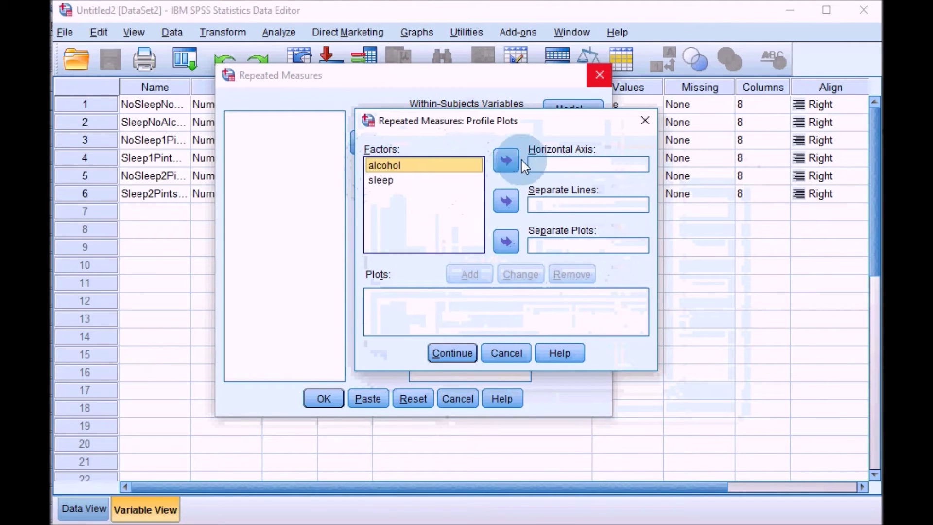
click(506, 161)
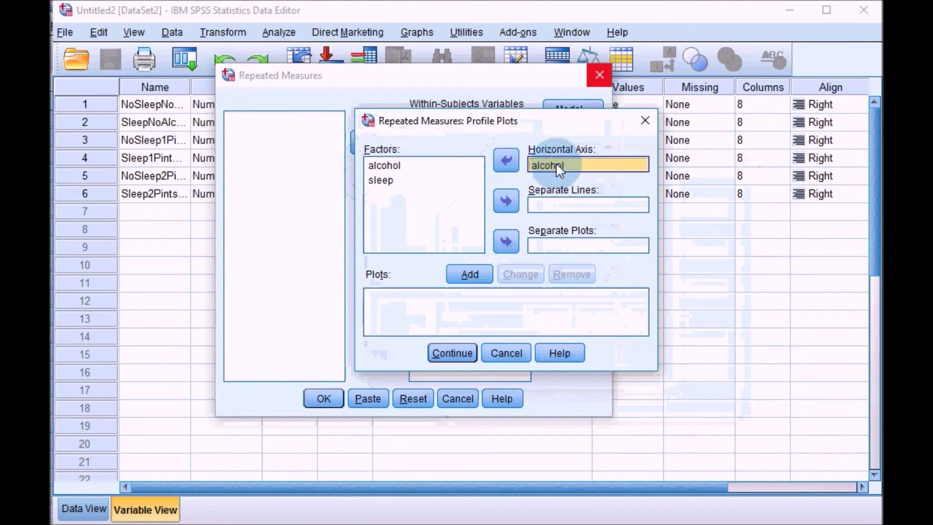
click(381, 180)
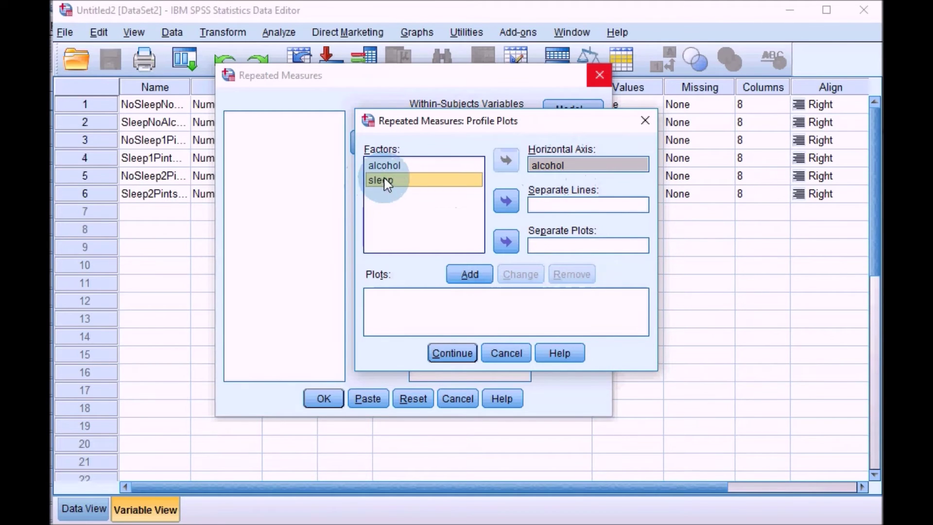
click(506, 201)
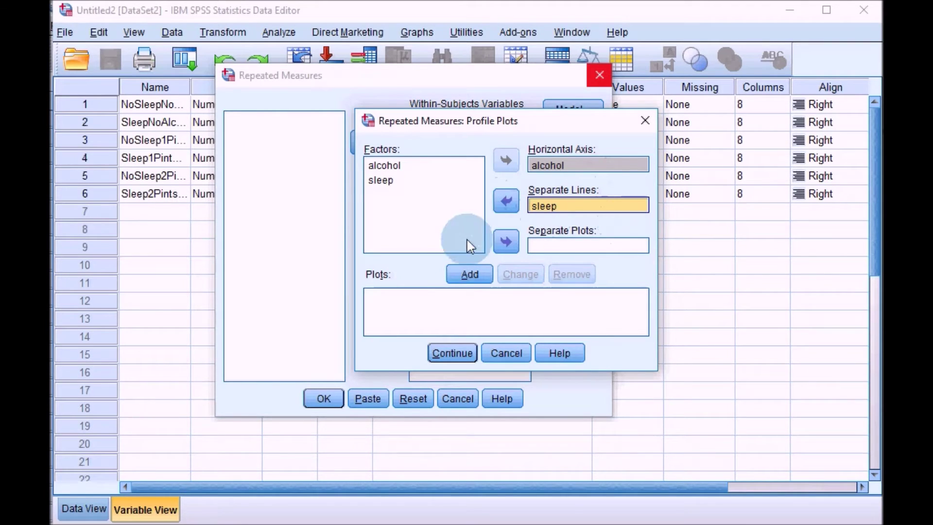
click(469, 281)
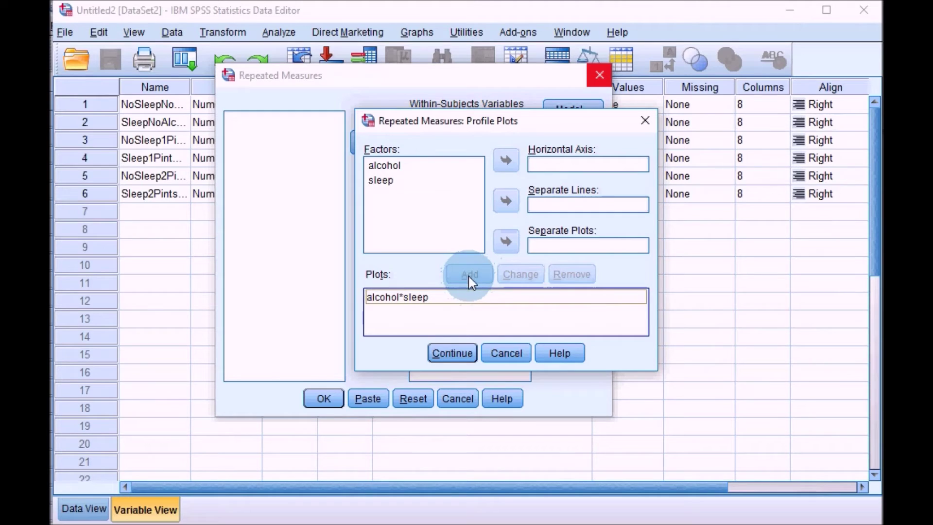
click(451, 352)
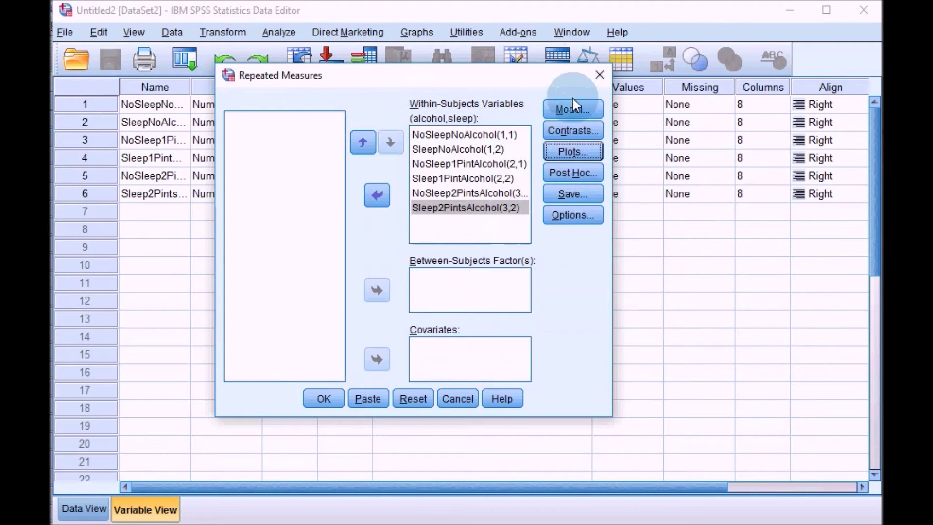
Include descriptive statistics and estimates of effect size in the repeated measures output options
click(573, 216)
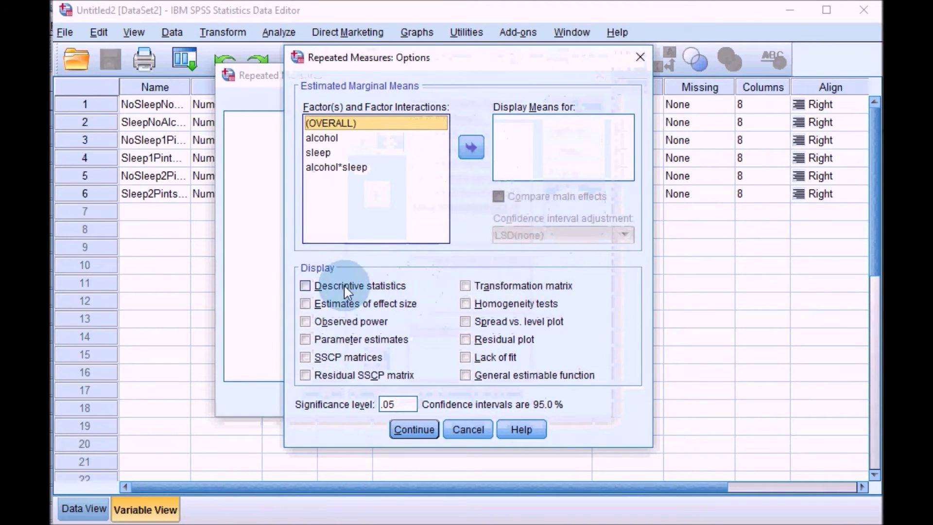
click(305, 287)
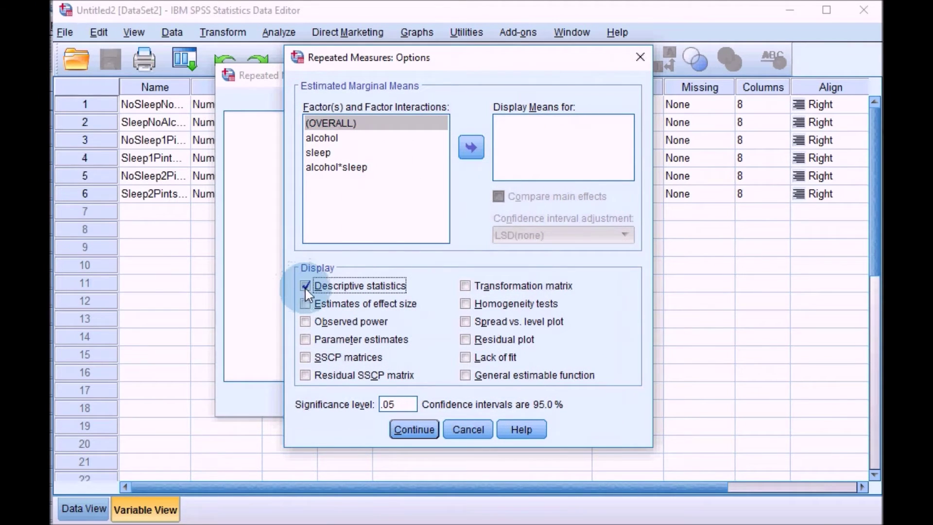
click(304, 304)
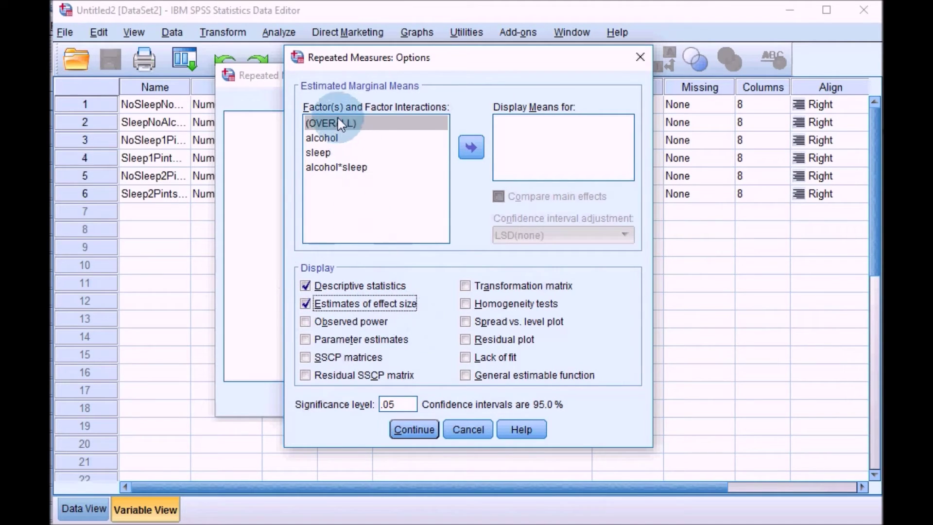
Display estimated marginal means for alcohol, sleep and the alcohol*sleep interaction
click(324, 137)
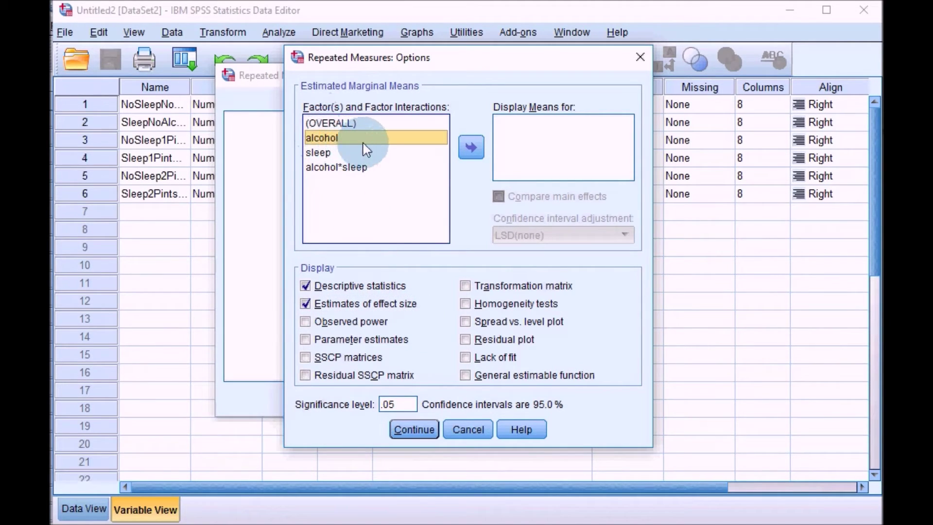
click(472, 148)
click(319, 152)
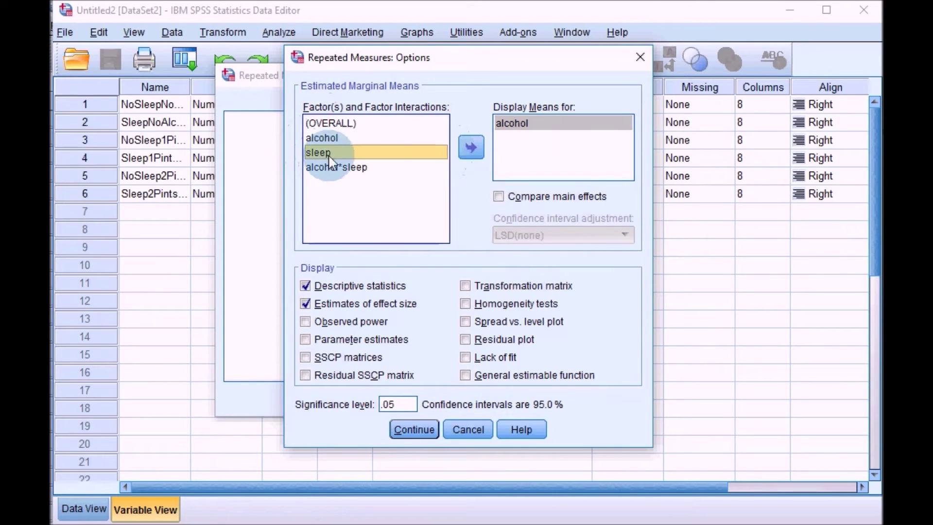
click(472, 145)
click(325, 168)
click(472, 148)
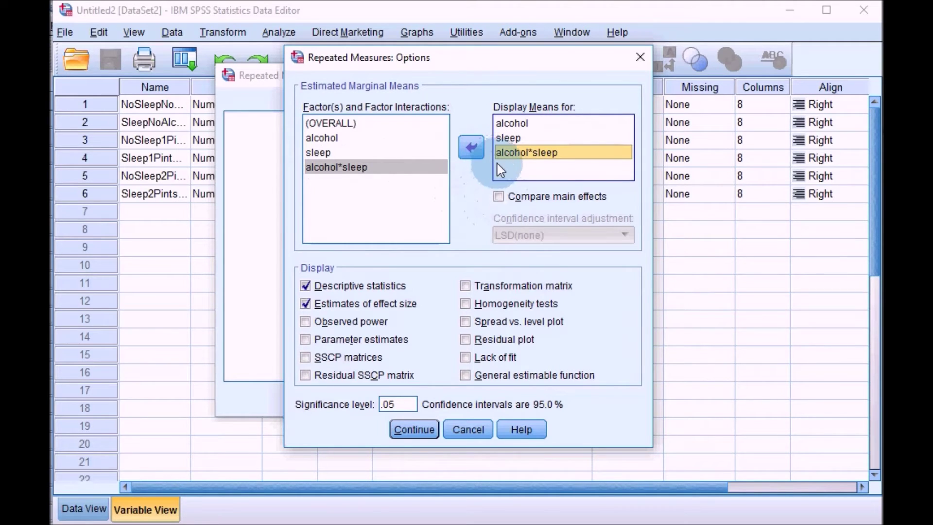
Compare main effects with the Sidak confidence interval adjustment and run the repeated measures analysis
click(499, 196)
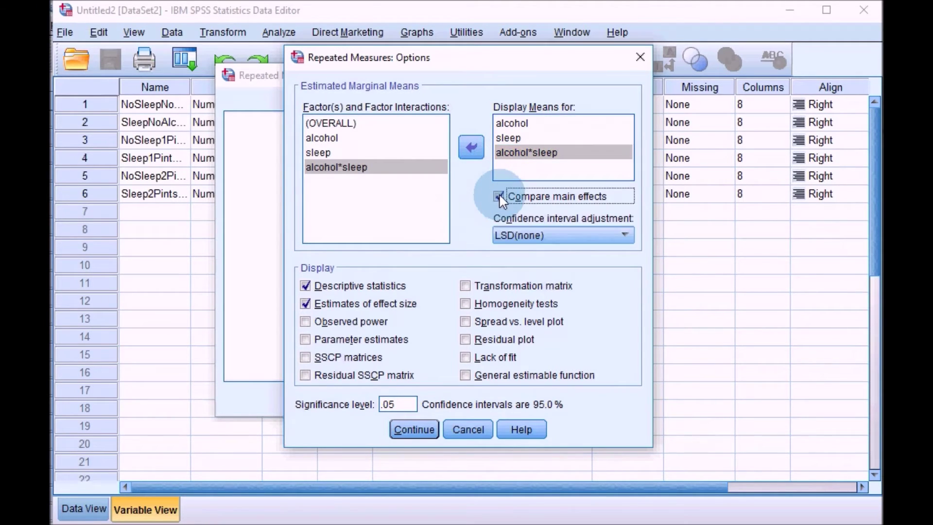
click(626, 237)
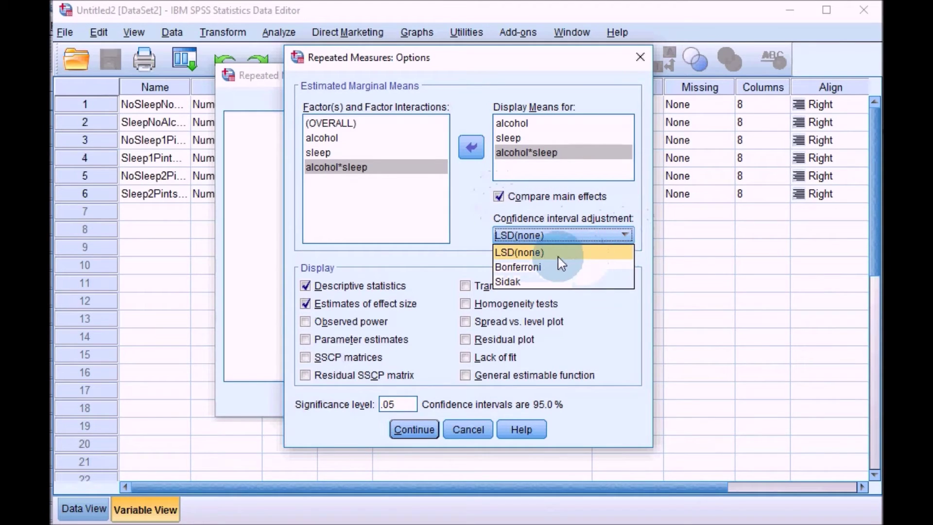
click(514, 281)
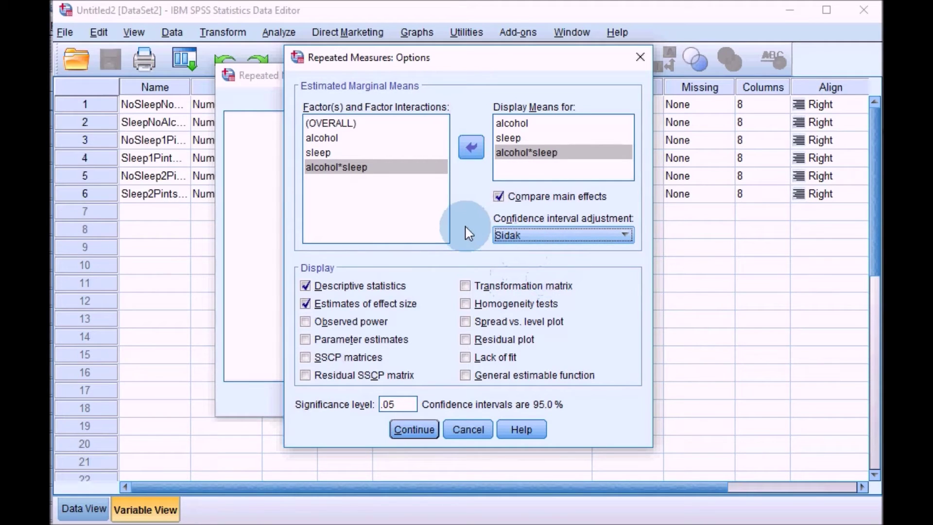
click(417, 428)
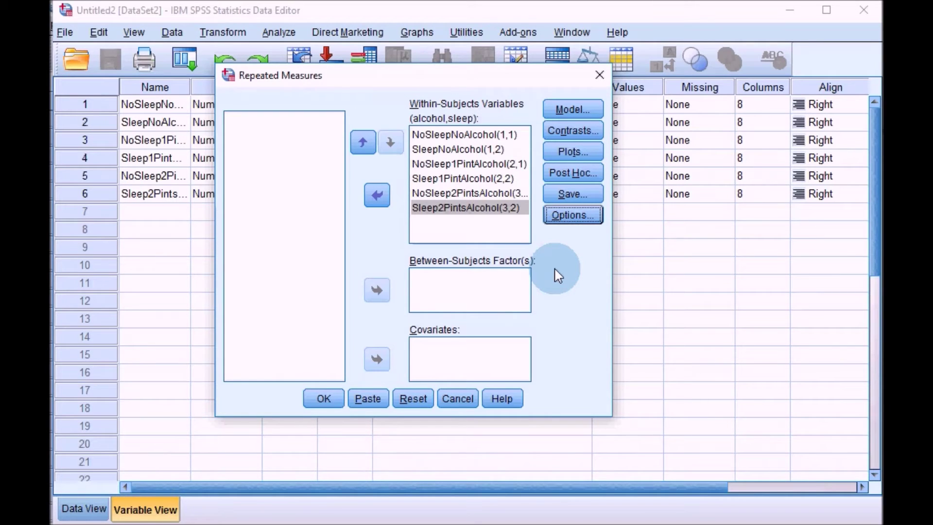
click(323, 399)
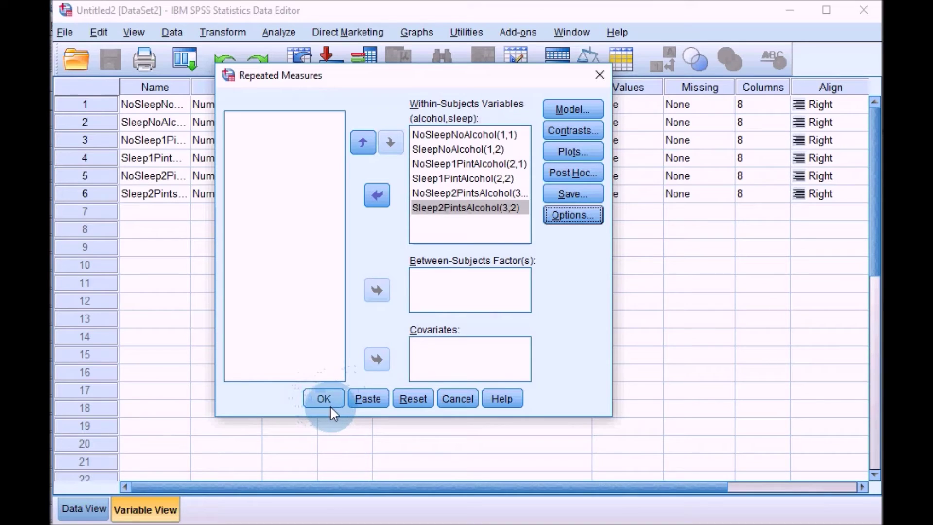
click(324, 399)
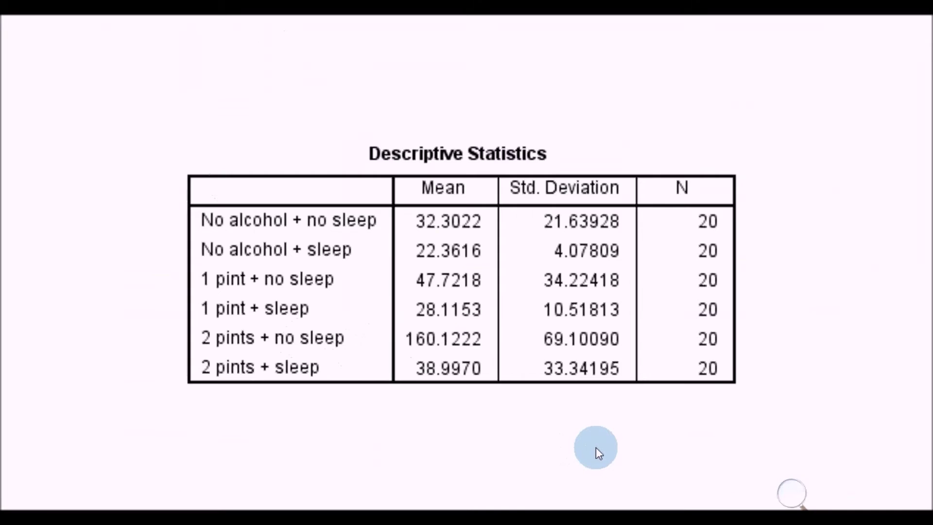